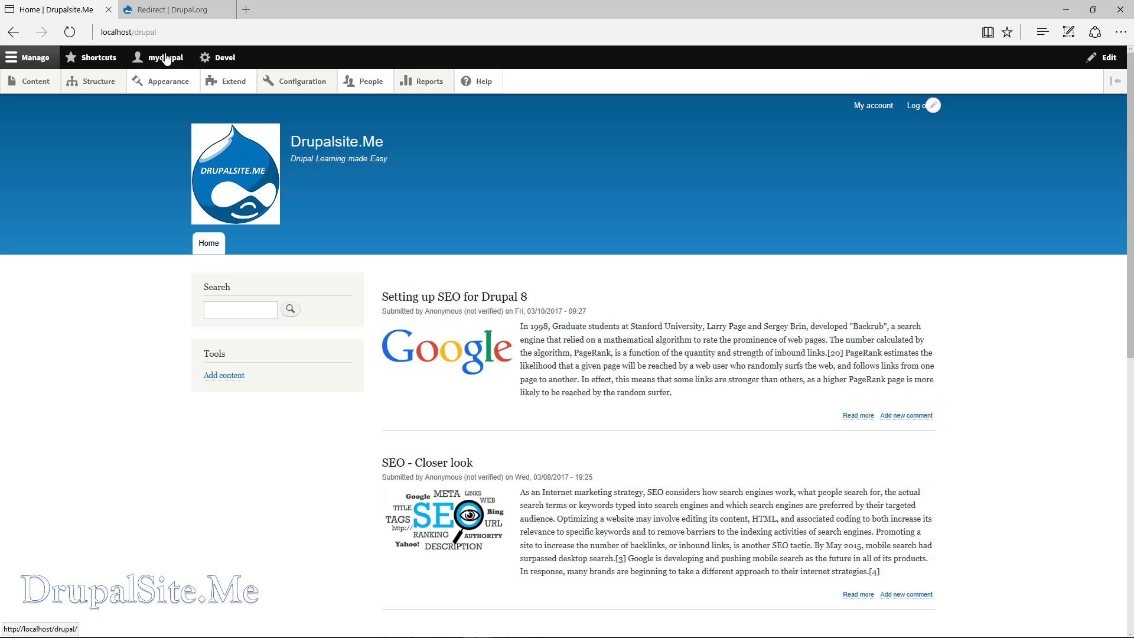
Copy the tar.gz download link of Redirect version 8.x-1.0-alpha5 from the module's Drupal.org project page.
{"action": "left_click", "coordinate": [162, 13]}
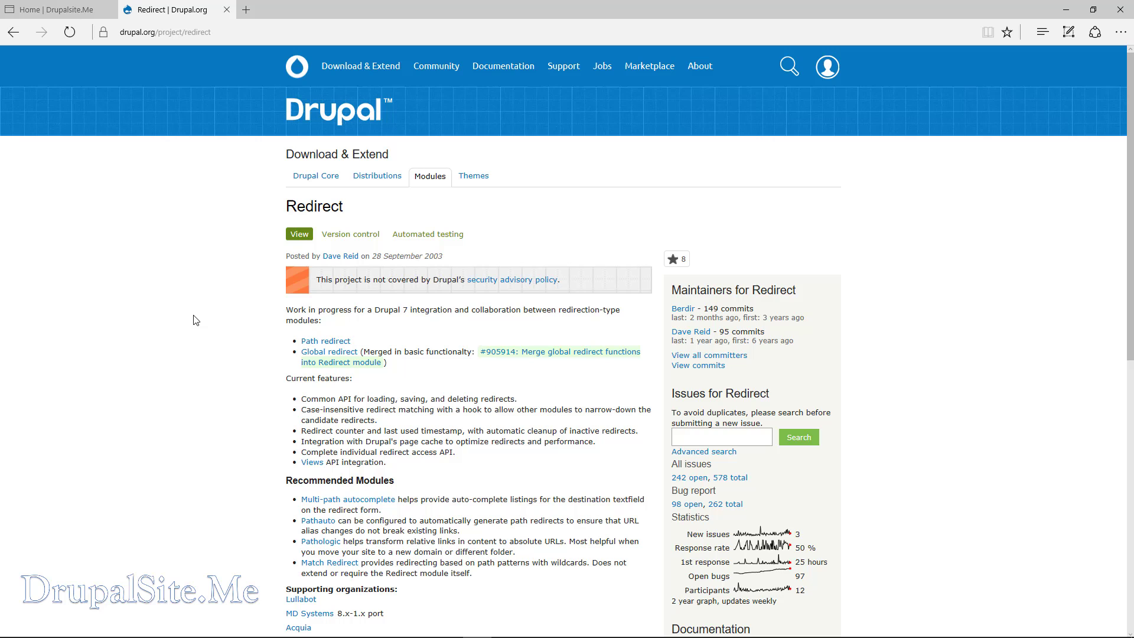
{"action": "scroll", "coordinate": [196, 320], "scroll_direction": "down", "scroll_amount": 9}
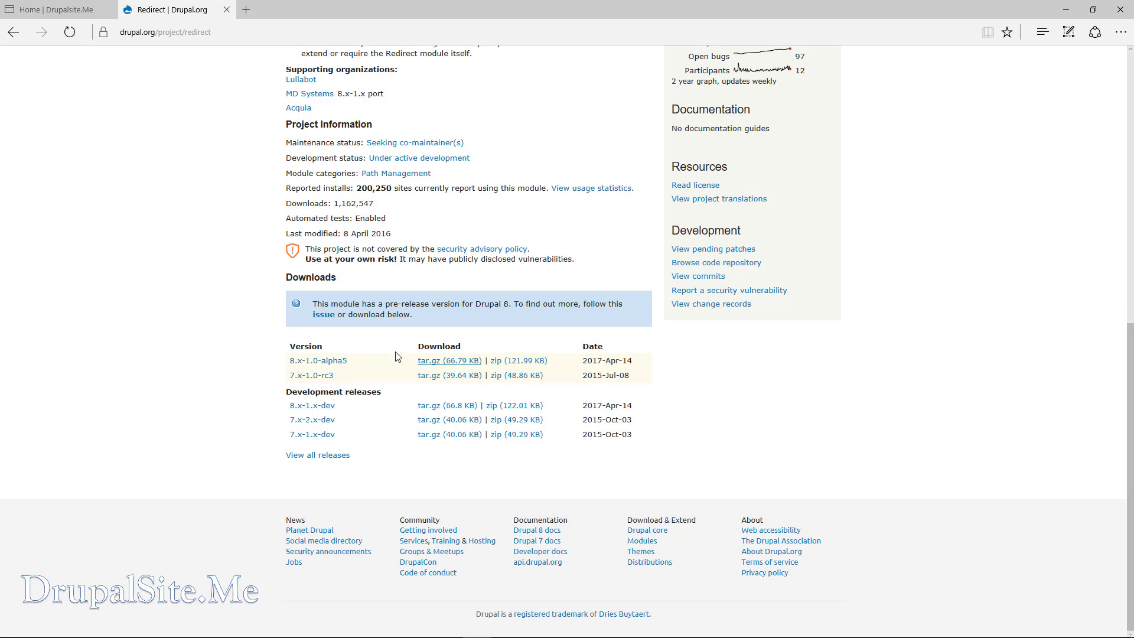
{"action": "right_click", "coordinate": [428, 361]}
{"action": "left_click", "coordinate": [449, 432]}
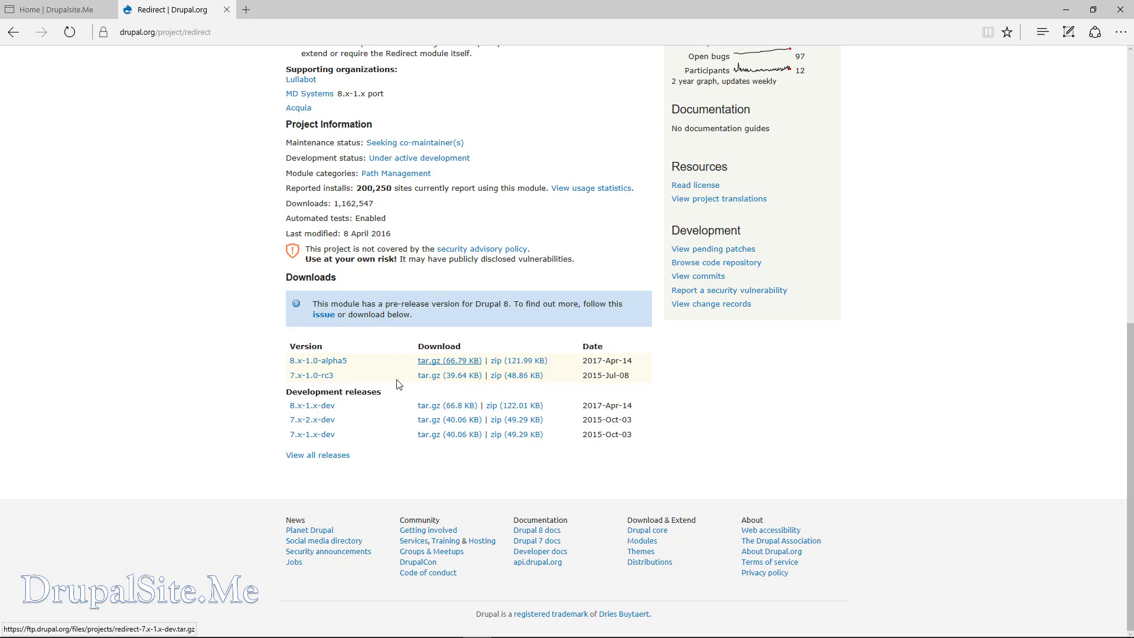
Install the Redirect module on the local Drupal site from the copied download link.
{"action": "left_click", "coordinate": [59, 12]}
{"action": "left_click", "coordinate": [231, 83]}
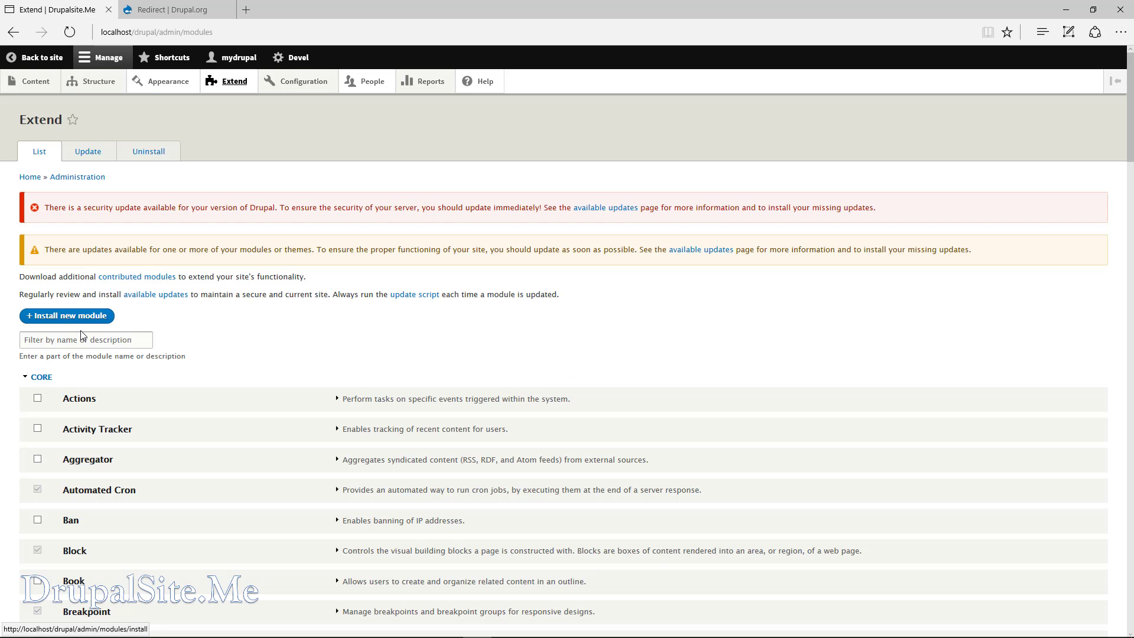
{"action": "left_click", "coordinate": [80, 324]}
{"action": "left_click", "coordinate": [69, 202]}
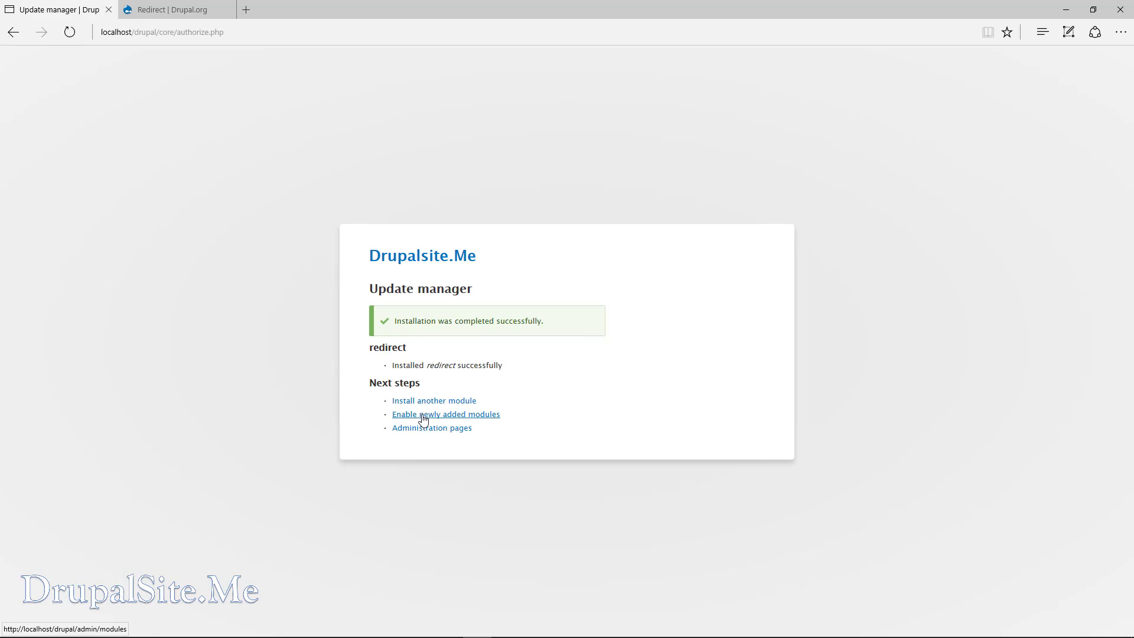
Filter the newly added modules for "redire" and enable the Redirect module.
{"action": "left_click", "coordinate": [422, 416]}
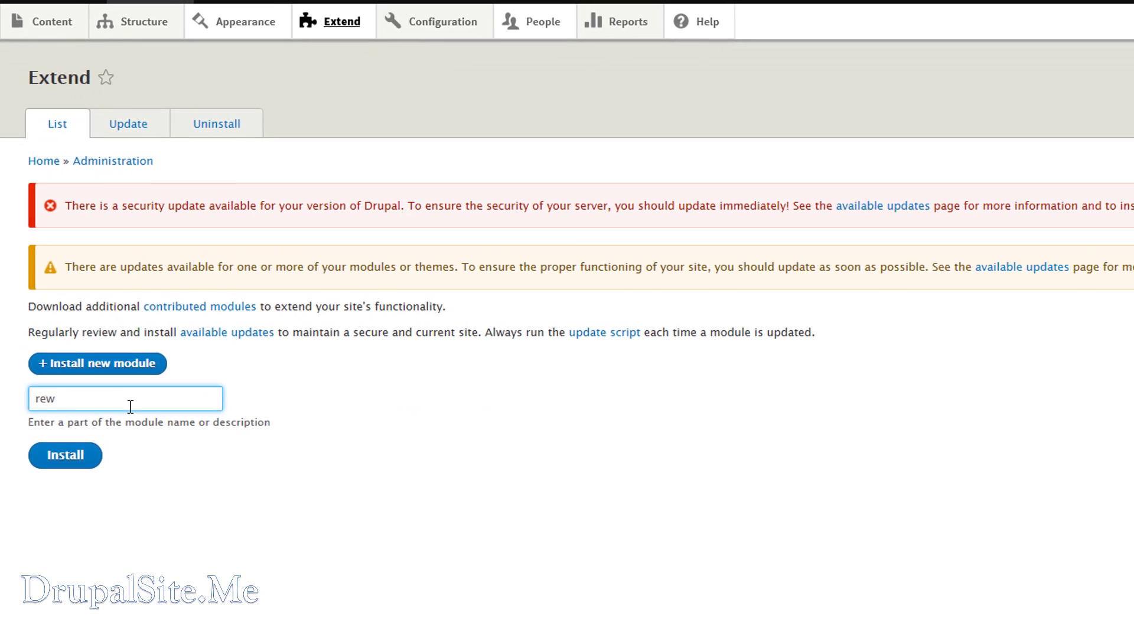
{"action": "type", "text": "ire"}
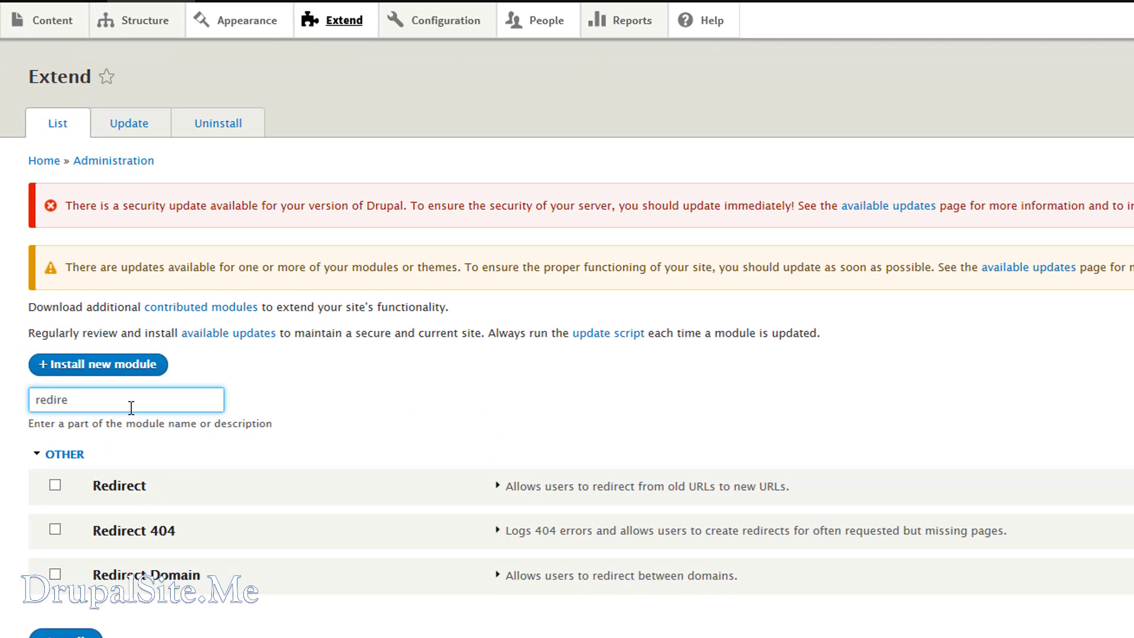
{"action": "left_click", "coordinate": [55, 485]}
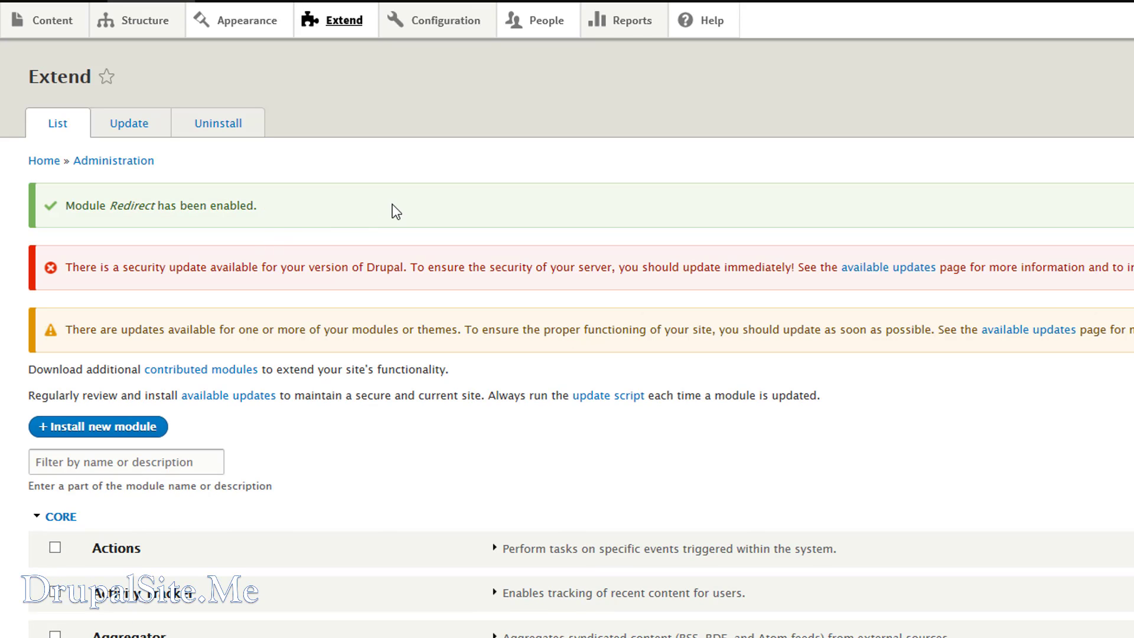
Set the URL redirects' default redirect status to 301 Moved Permanently and save the configuration.
{"action": "mouse_move", "coordinate": [437, 26]}
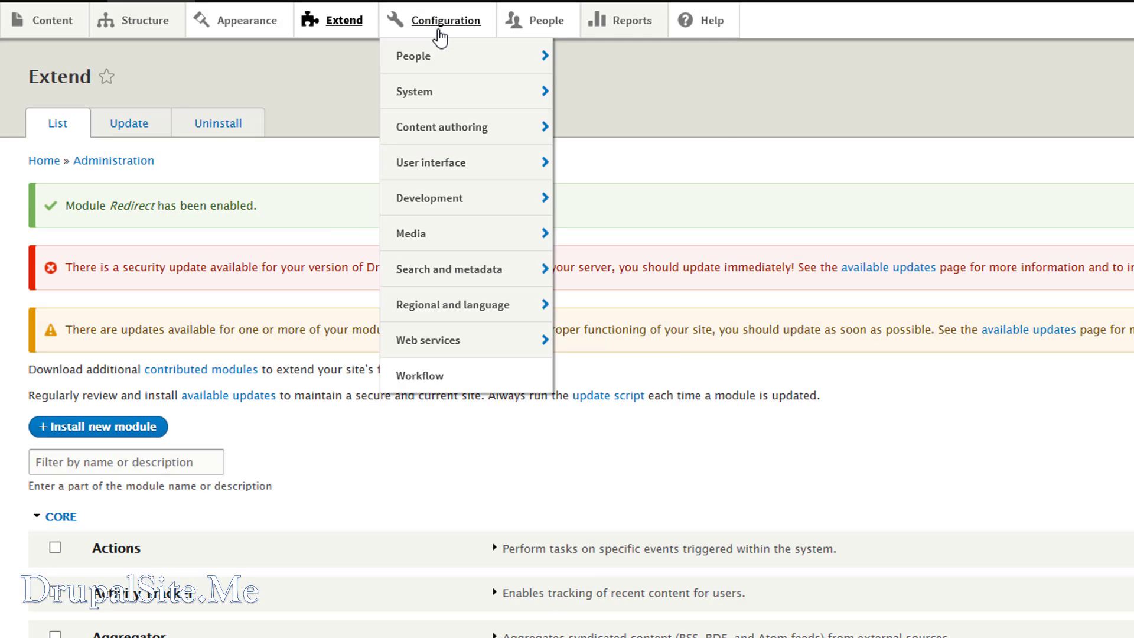
{"action": "mouse_move", "coordinate": [446, 277]}
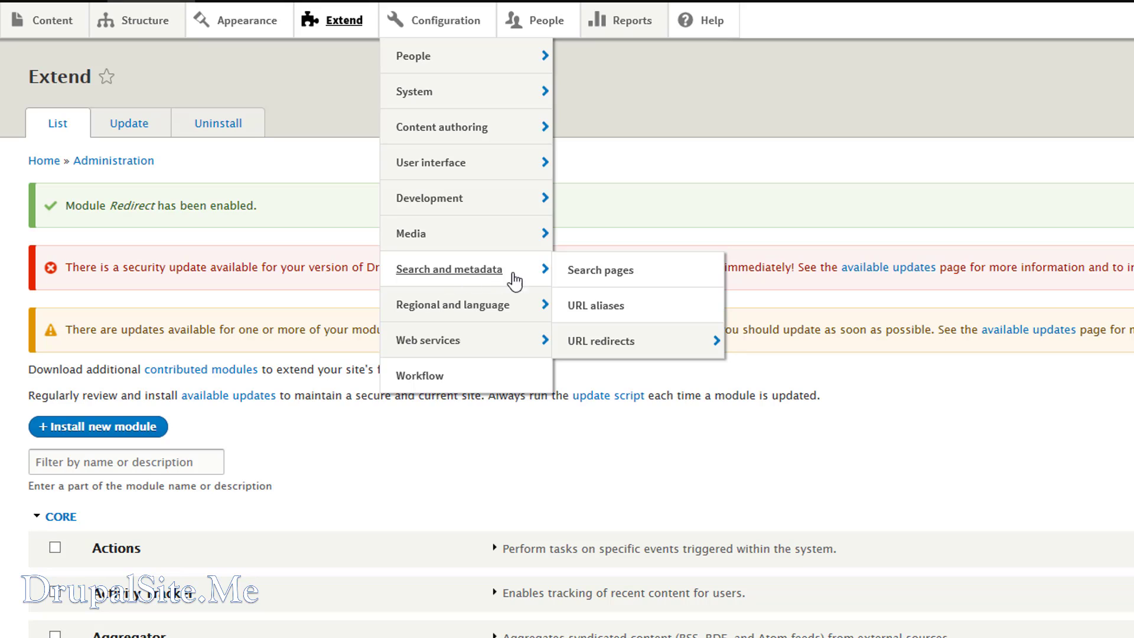
{"action": "mouse_move", "coordinate": [601, 347]}
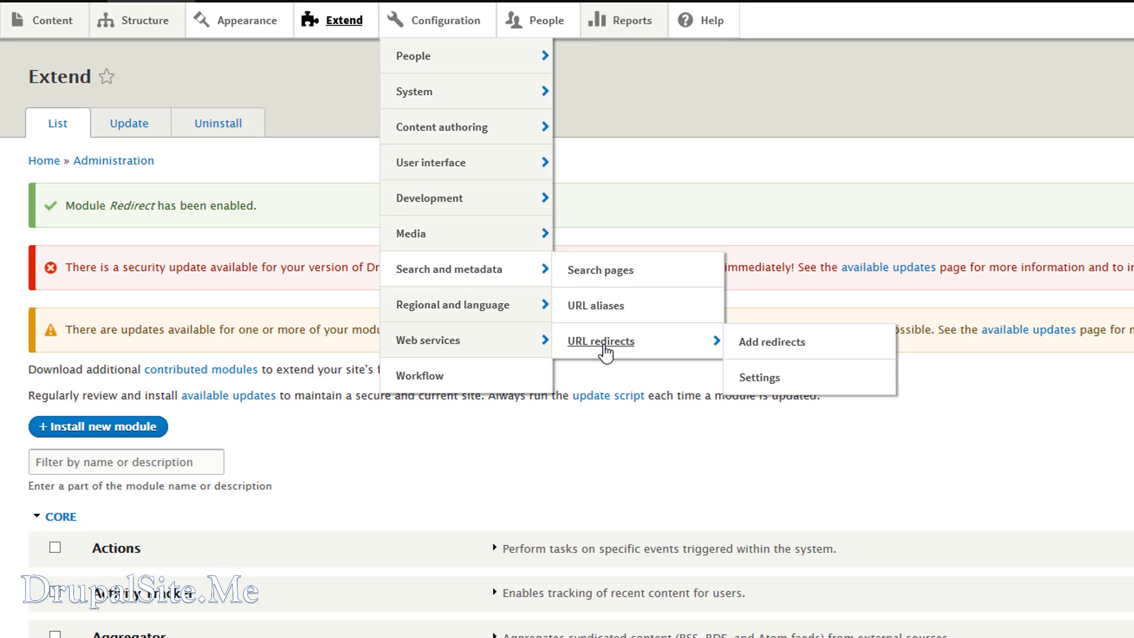
{"action": "left_click", "coordinate": [762, 383]}
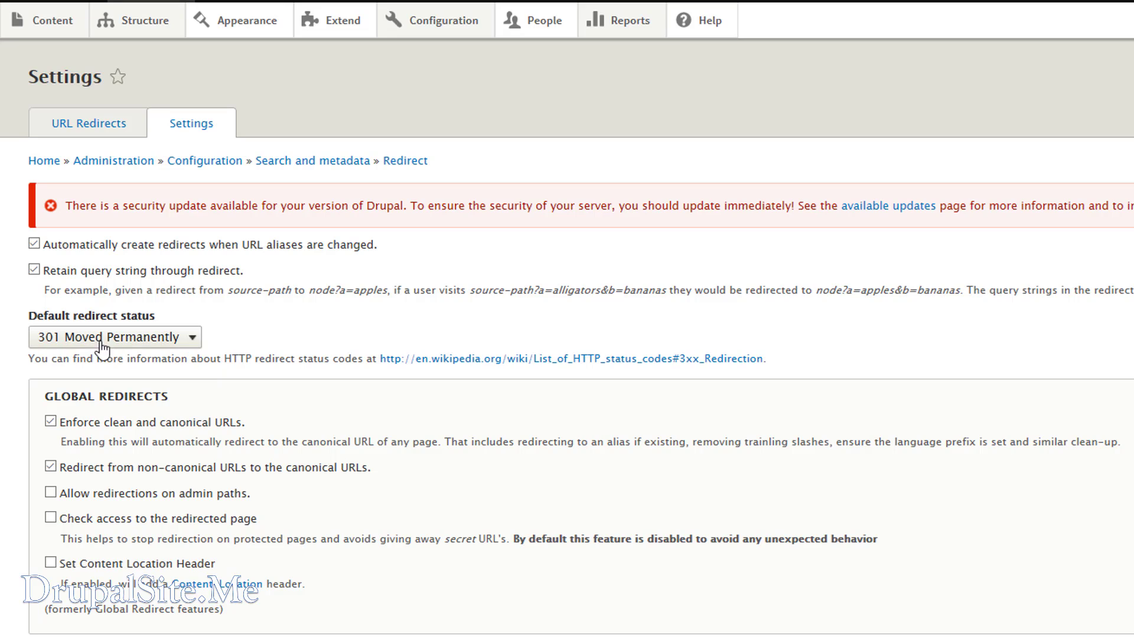
{"action": "left_click", "coordinate": [193, 338]}
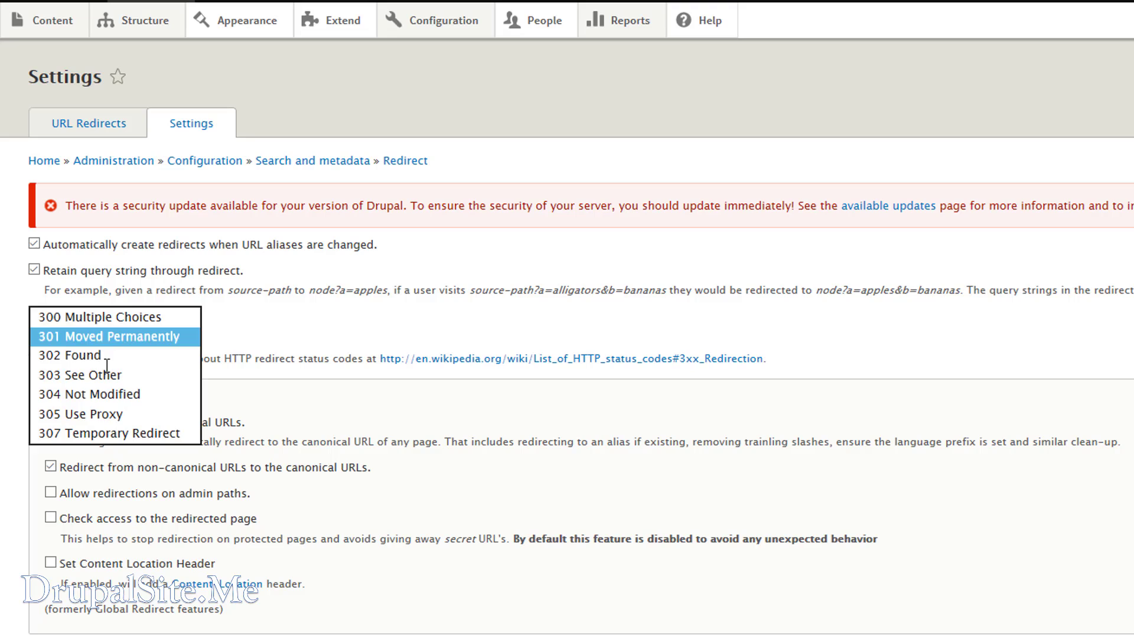
{"action": "left_click", "coordinate": [67, 344]}
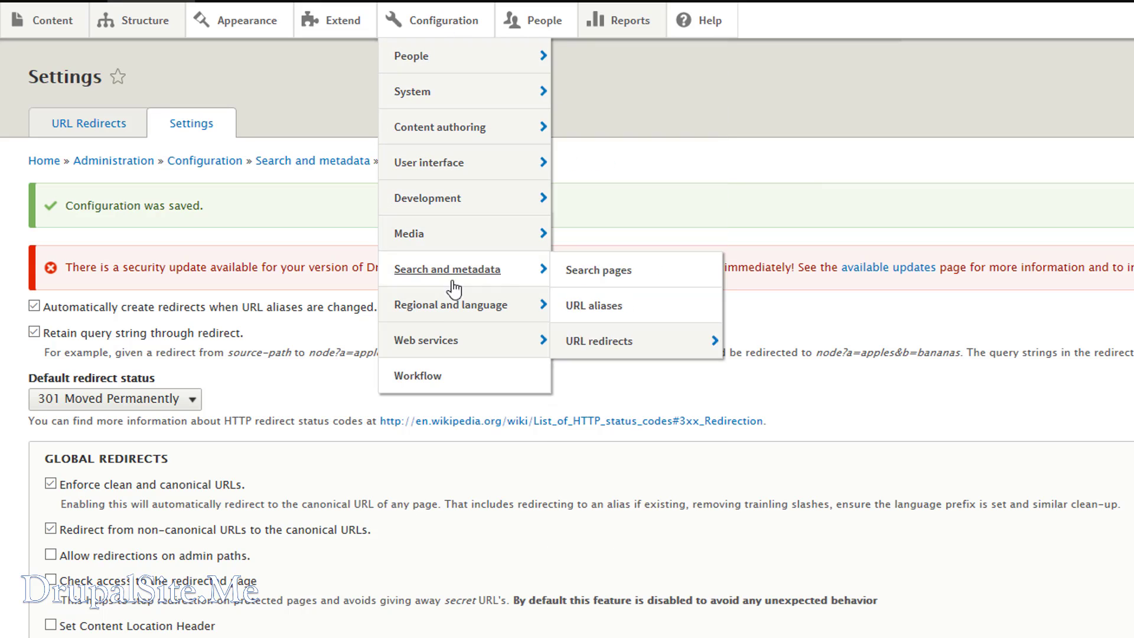
Open the URL redirects page and examine its From, To, Status code and Original language filter options.
{"action": "mouse_move", "coordinate": [452, 308]}
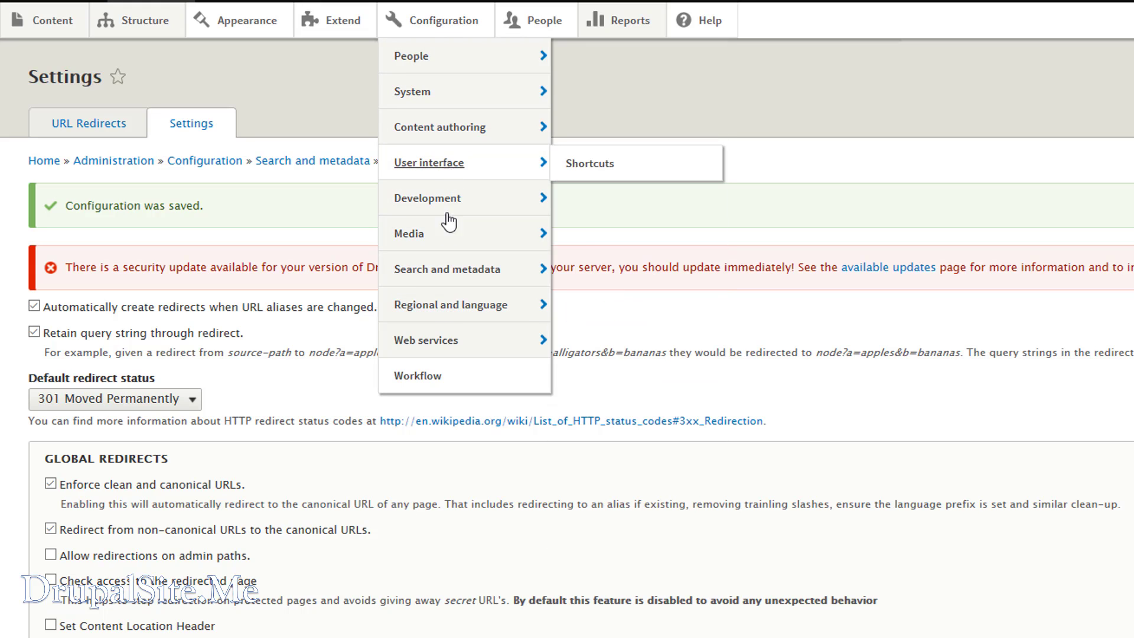
{"action": "mouse_move", "coordinate": [615, 345]}
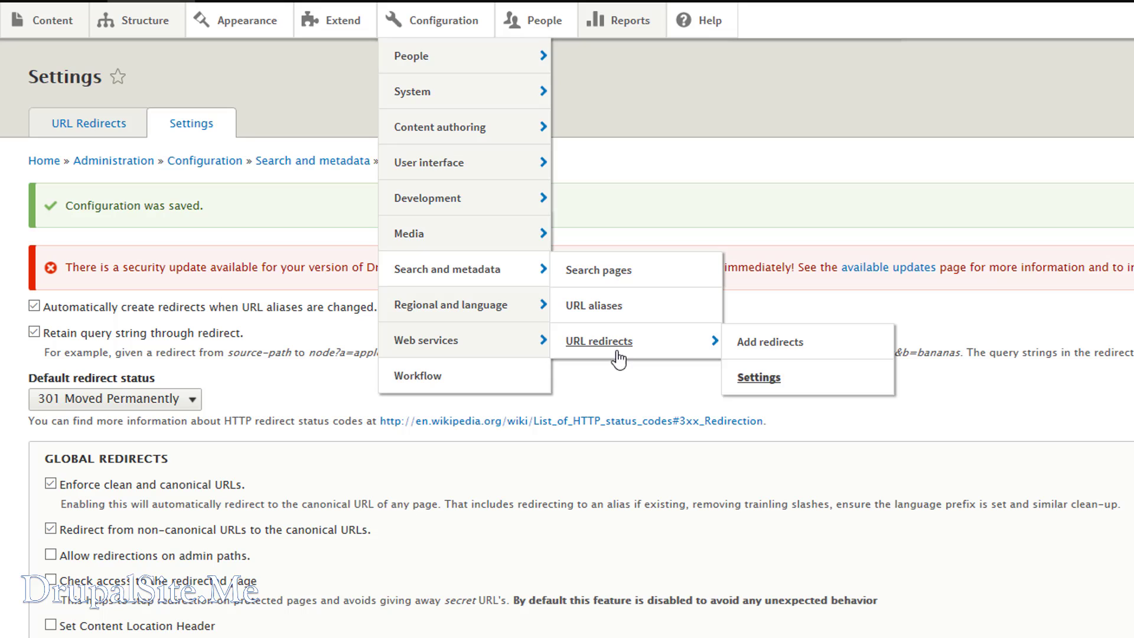
{"action": "left_click", "coordinate": [769, 346]}
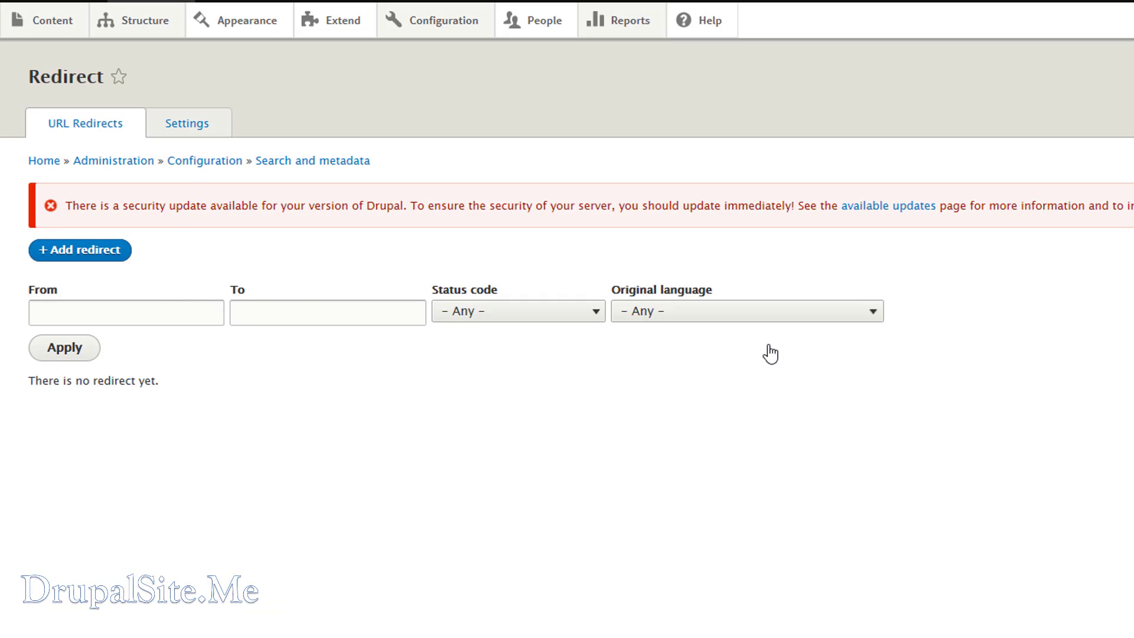
{"action": "left_click", "coordinate": [40, 310]}
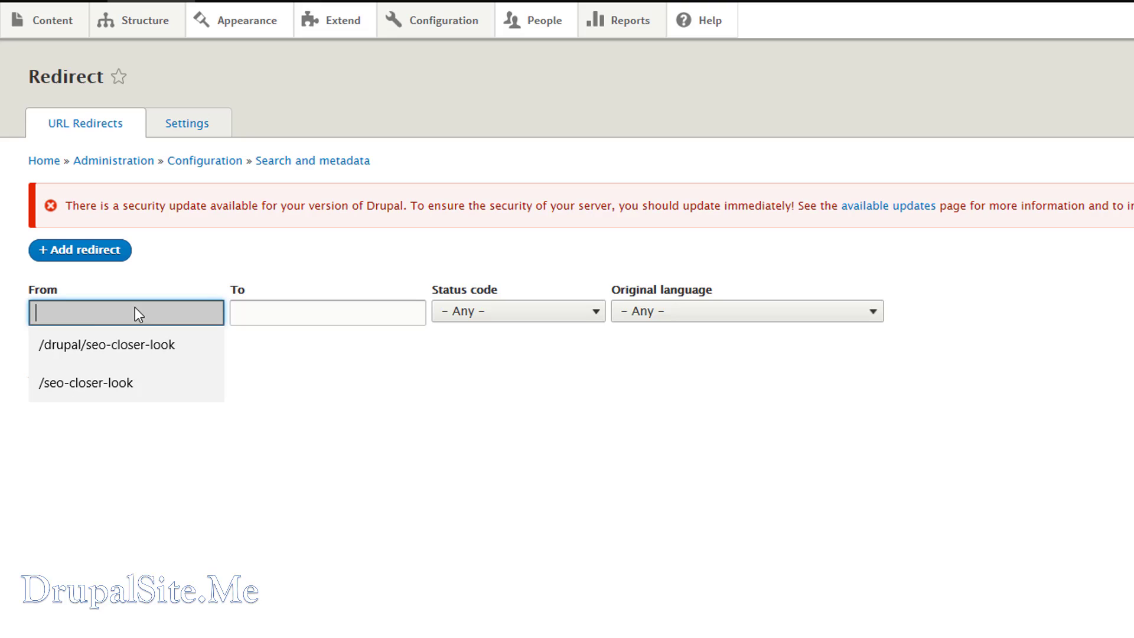
{"action": "left_click", "coordinate": [392, 512]}
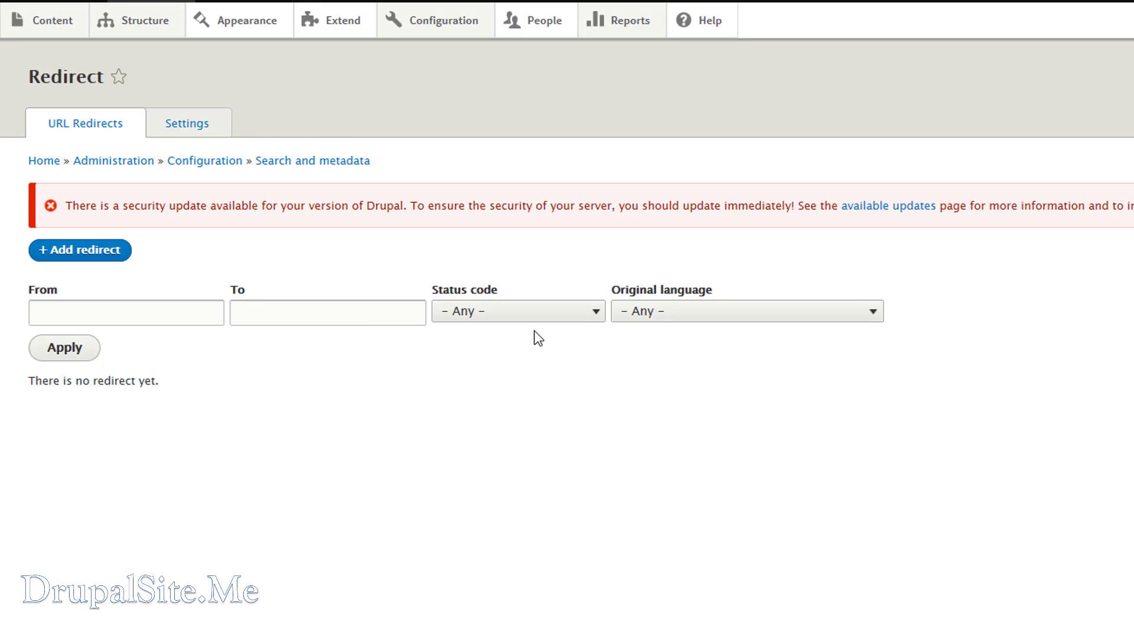
{"action": "left_click", "coordinate": [606, 318]}
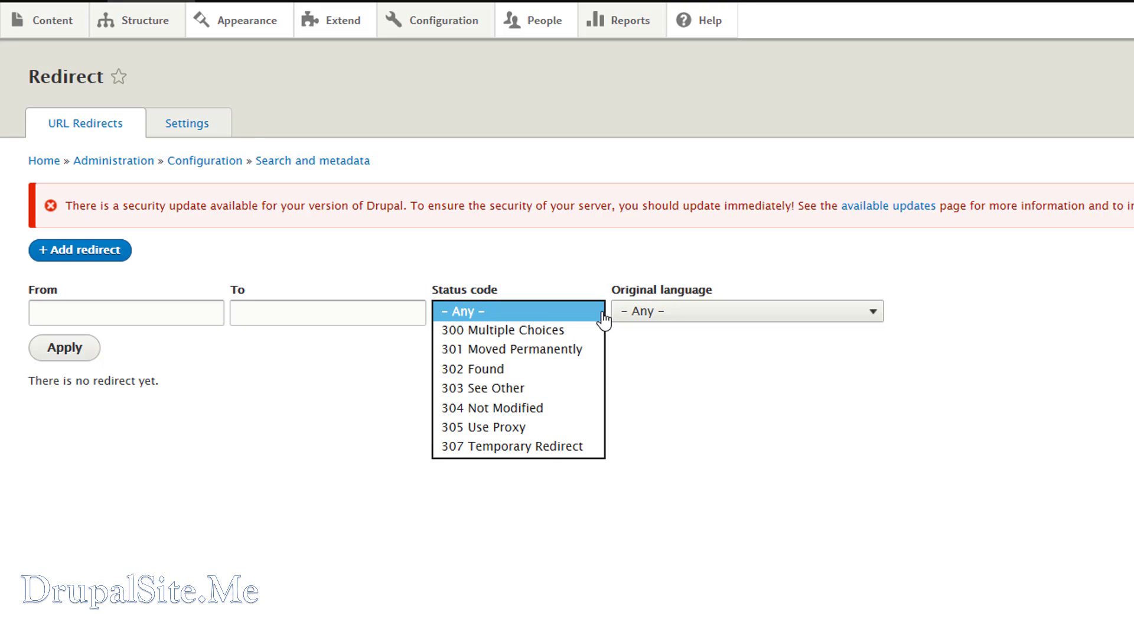
{"action": "left_click", "coordinate": [496, 349]}
{"action": "scroll", "coordinate": [565, 319], "scroll_direction": "up", "scroll_amount": 2}
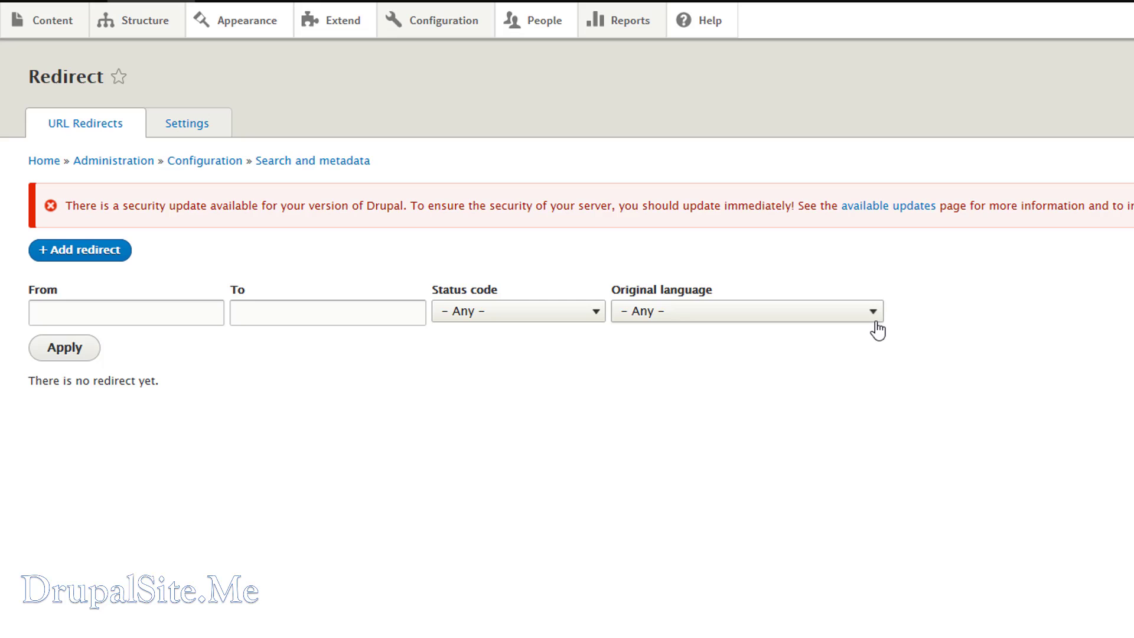
{"action": "left_click", "coordinate": [877, 323]}
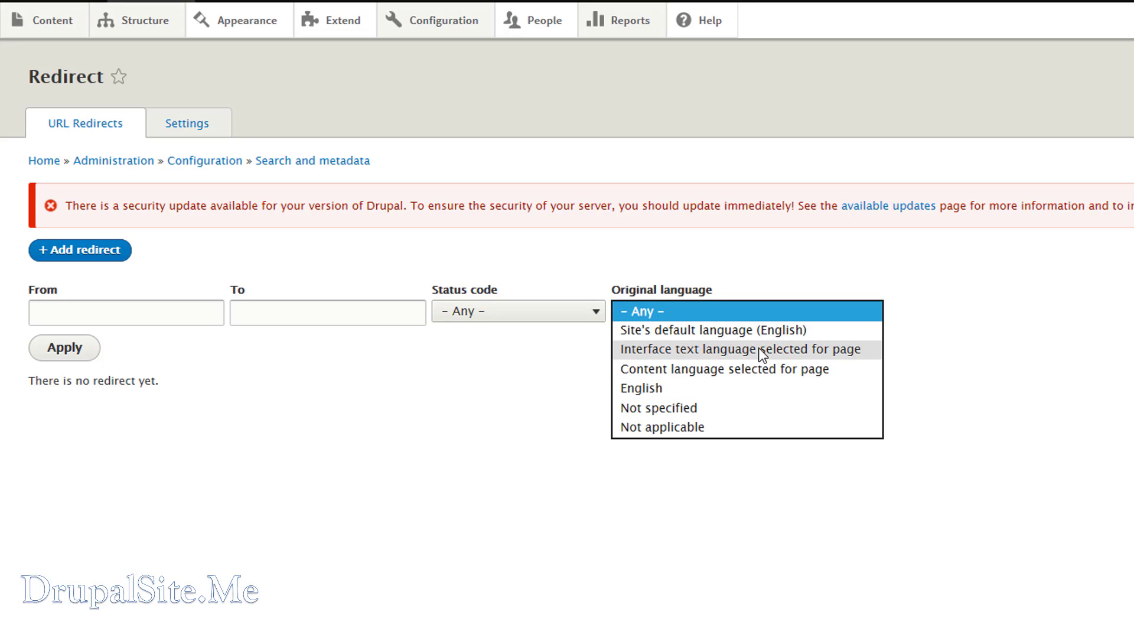
{"action": "left_click", "coordinate": [876, 311]}
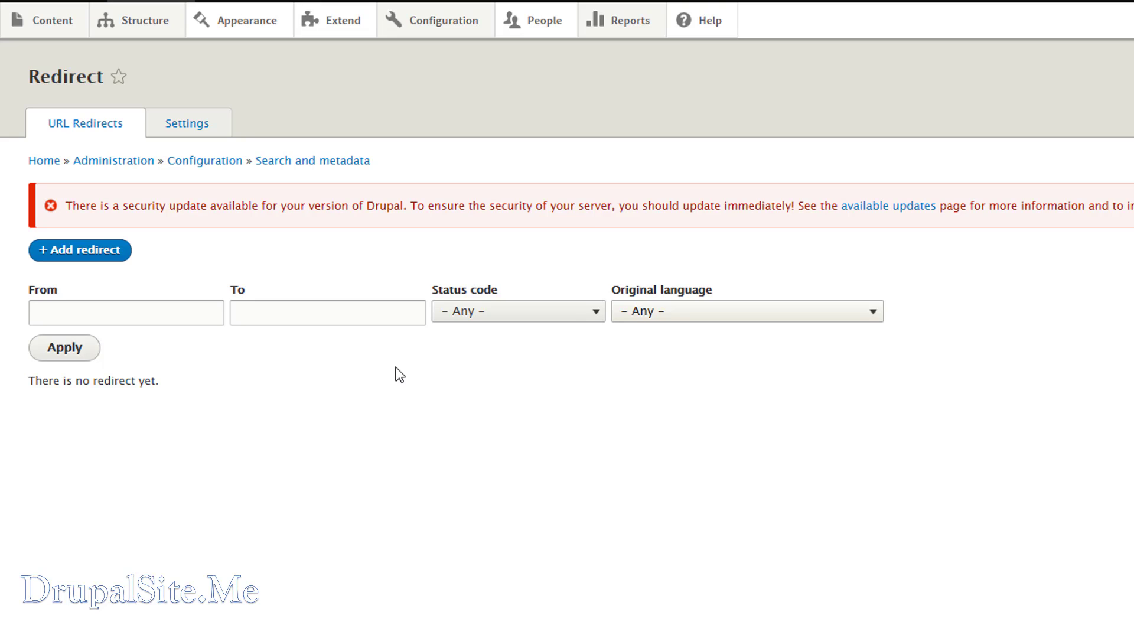
Open the permissions of the SEO Manager role for editing.
{"action": "left_click", "coordinate": [549, 29]}
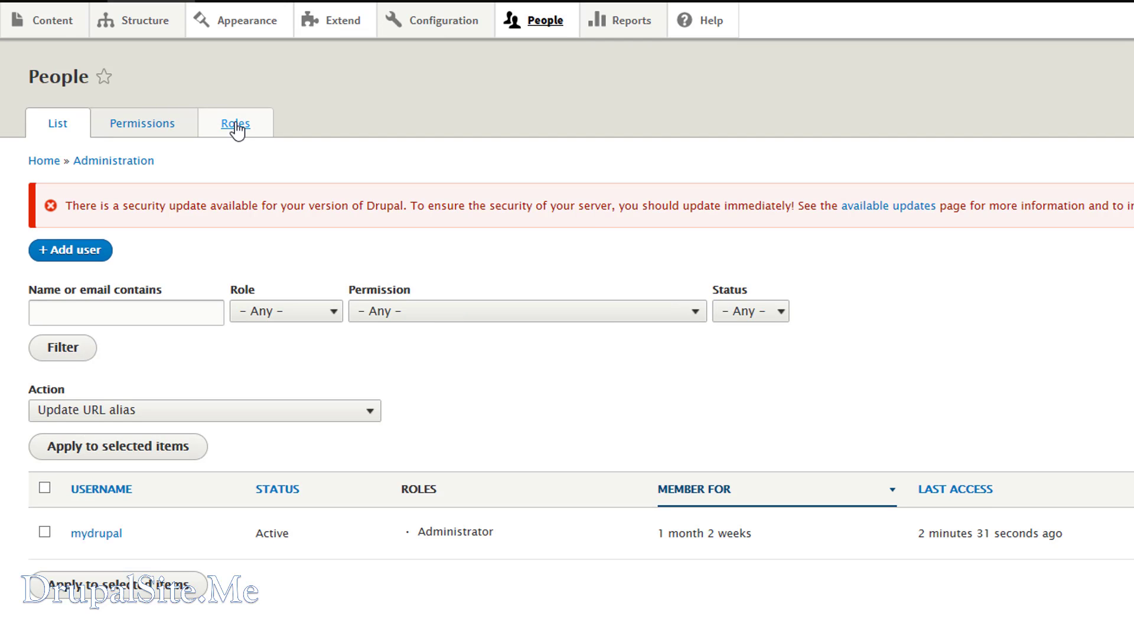
{"action": "left_click", "coordinate": [236, 126]}
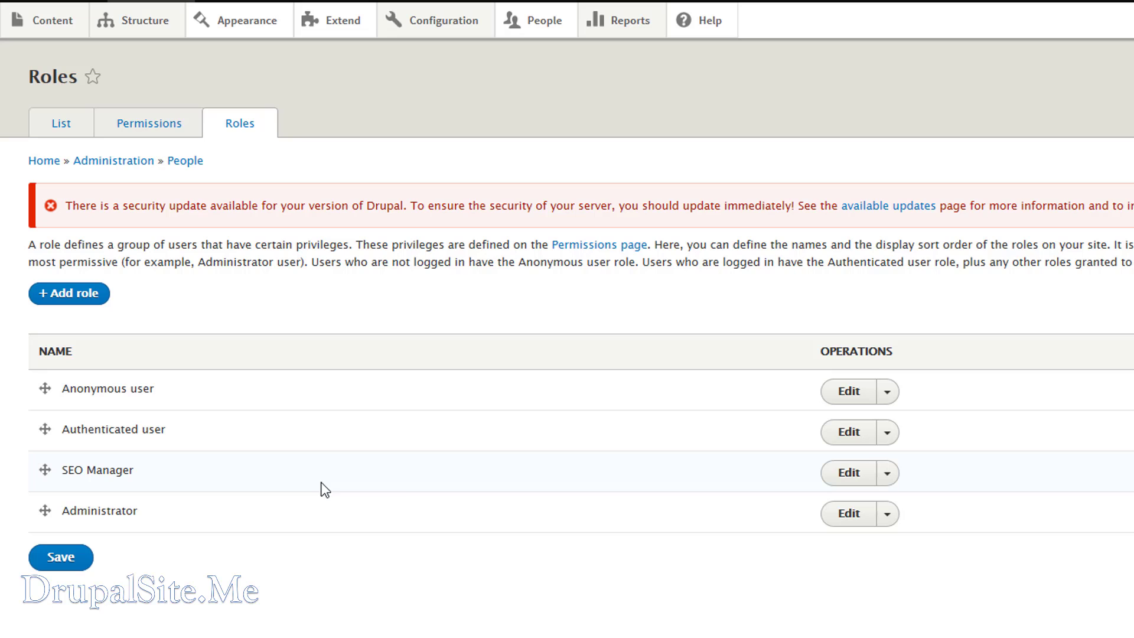
{"action": "left_click", "coordinate": [887, 474]}
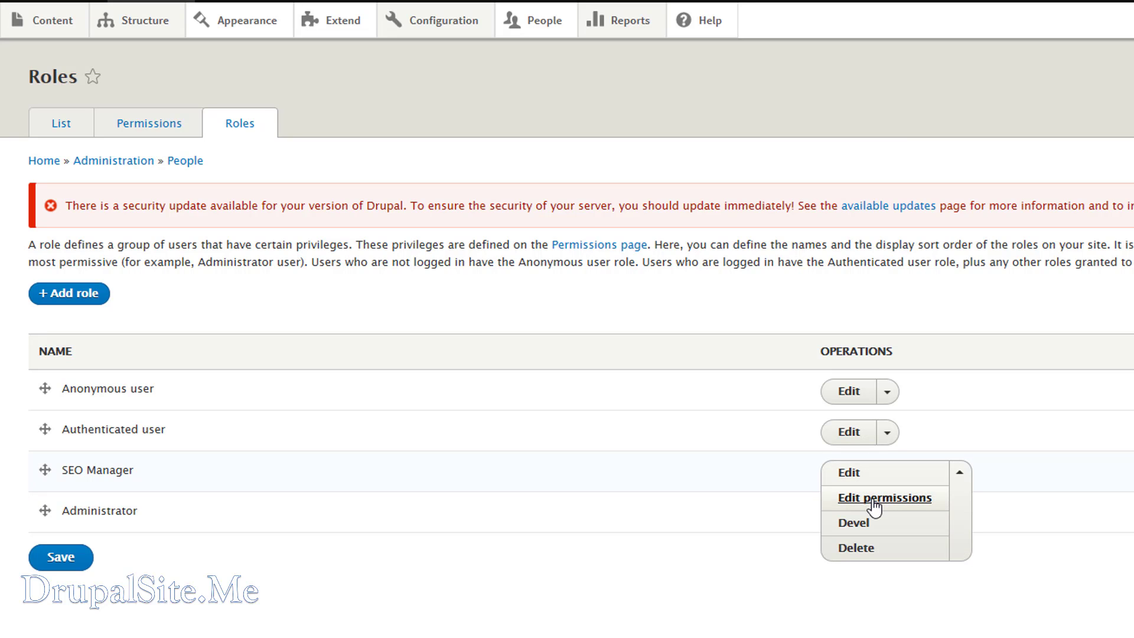
{"action": "left_click", "coordinate": [874, 499]}
Grant SEO Manager the Redirect permissions to administer global URL redirection settings and individual URL redirections, and save the permissions.
{"action": "scroll", "coordinate": [614, 405], "scroll_direction": "down", "scroll_amount": 15}
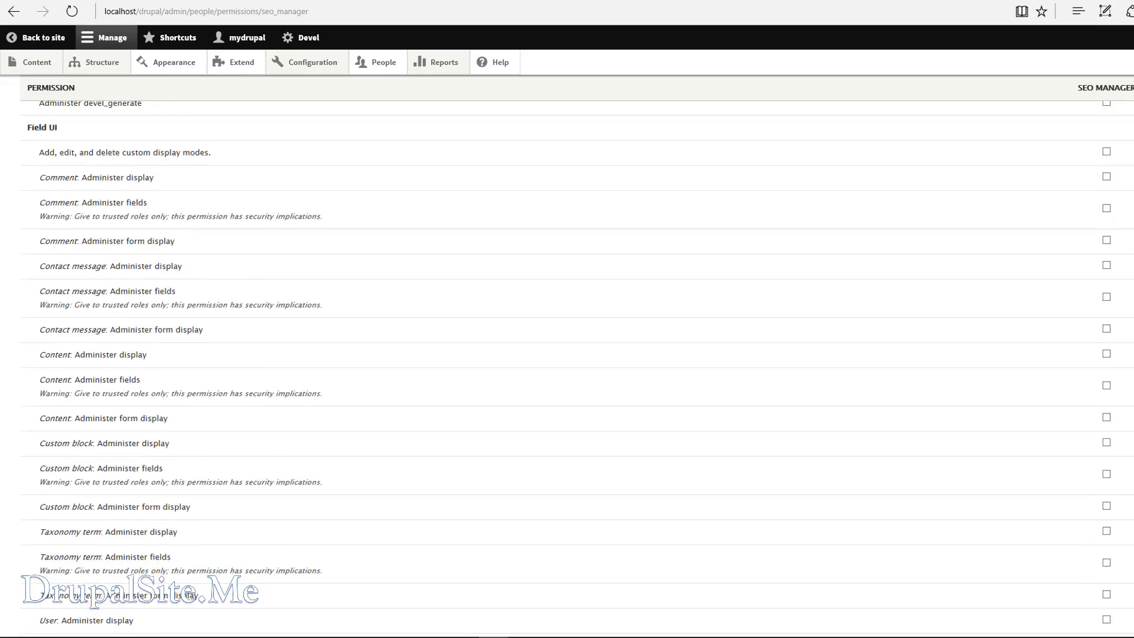
{"action": "scroll", "coordinate": [566, 355], "scroll_direction": "down", "scroll_amount": 10}
{"action": "scroll", "coordinate": [567, 354], "scroll_direction": "up", "scroll_amount": 2}
{"action": "scroll", "coordinate": [567, 354], "scroll_direction": "down", "scroll_amount": 2}
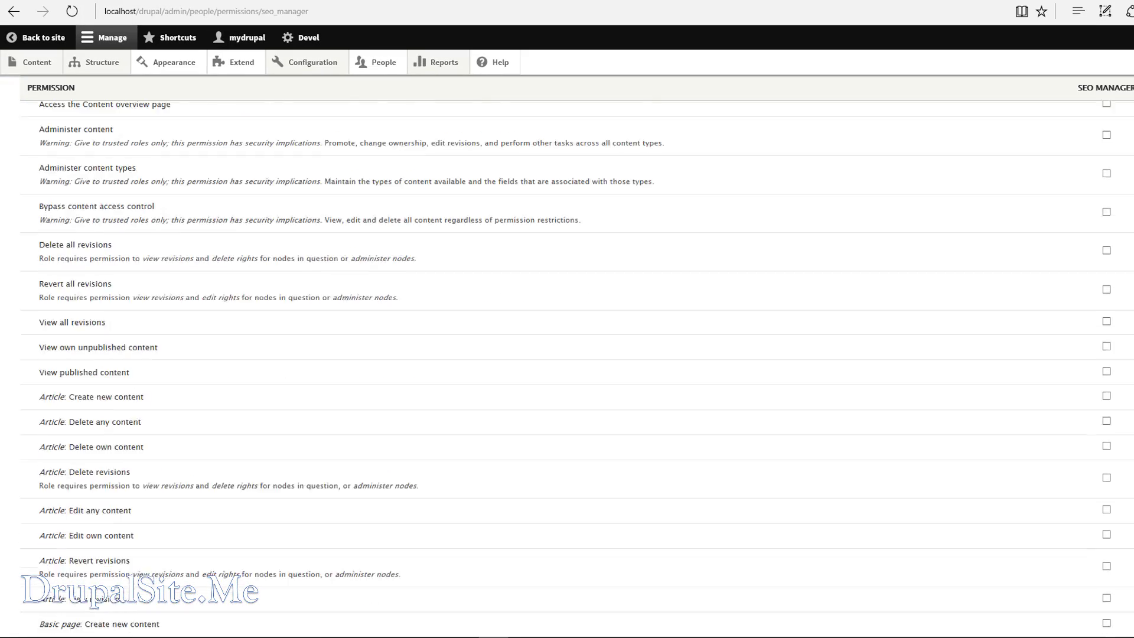
{"action": "scroll", "coordinate": [65, 321], "scroll_direction": "down", "scroll_amount": 20}
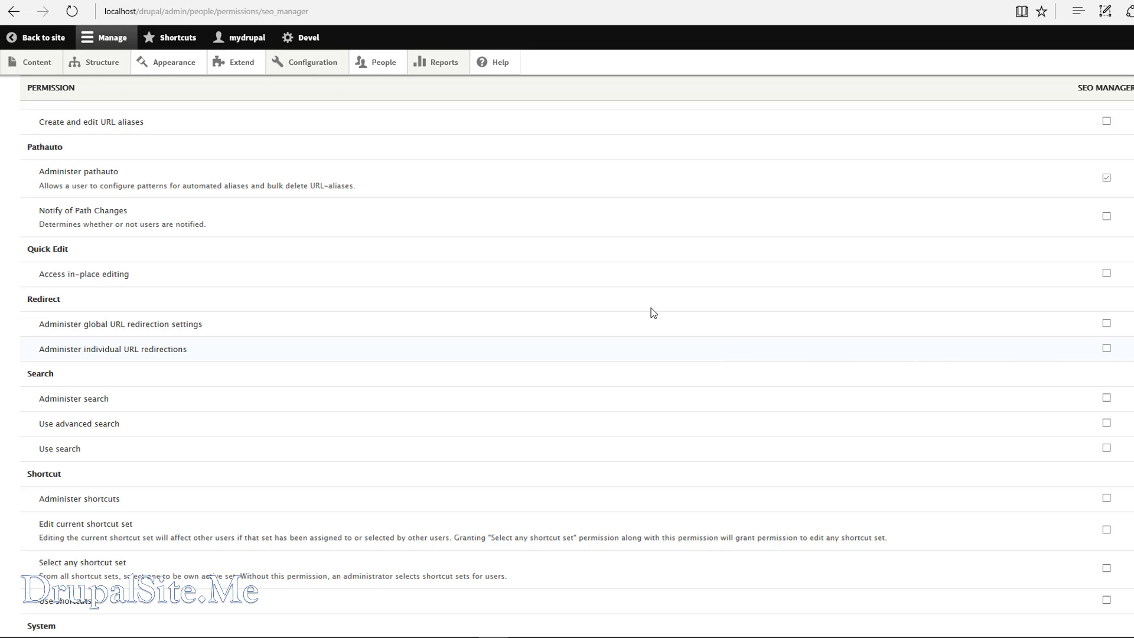
{"action": "left_click", "coordinate": [1106, 323]}
{"action": "left_click", "coordinate": [1106, 348]}
{"action": "scroll", "coordinate": [567, 355], "scroll_direction": "up", "scroll_amount": 2}
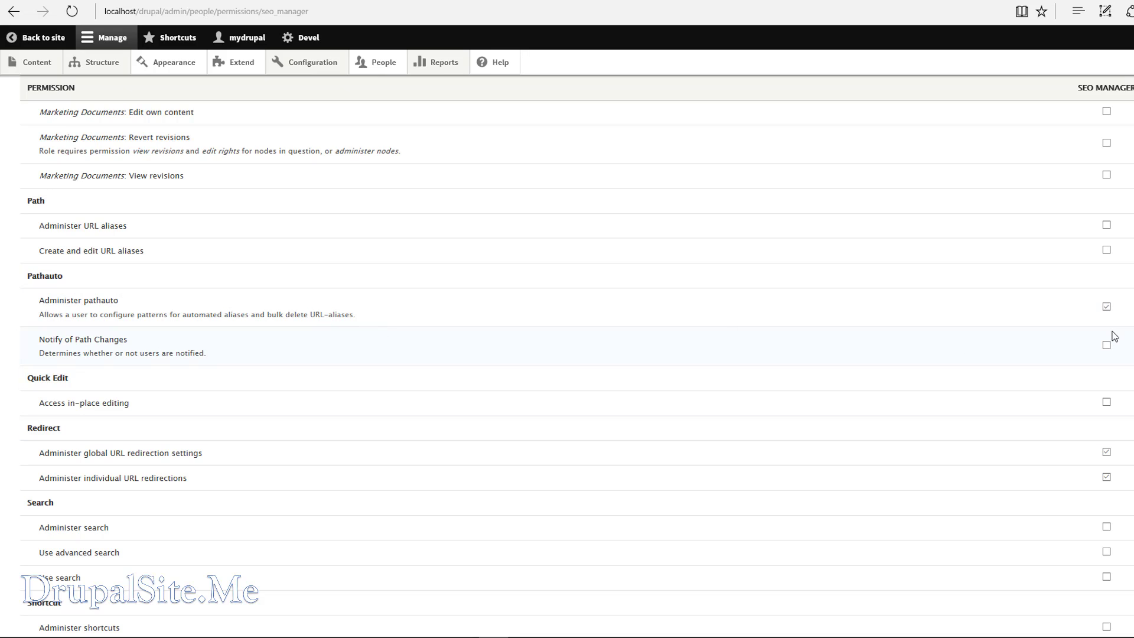
{"action": "scroll", "coordinate": [567, 354], "scroll_direction": "down", "scroll_amount": 20}
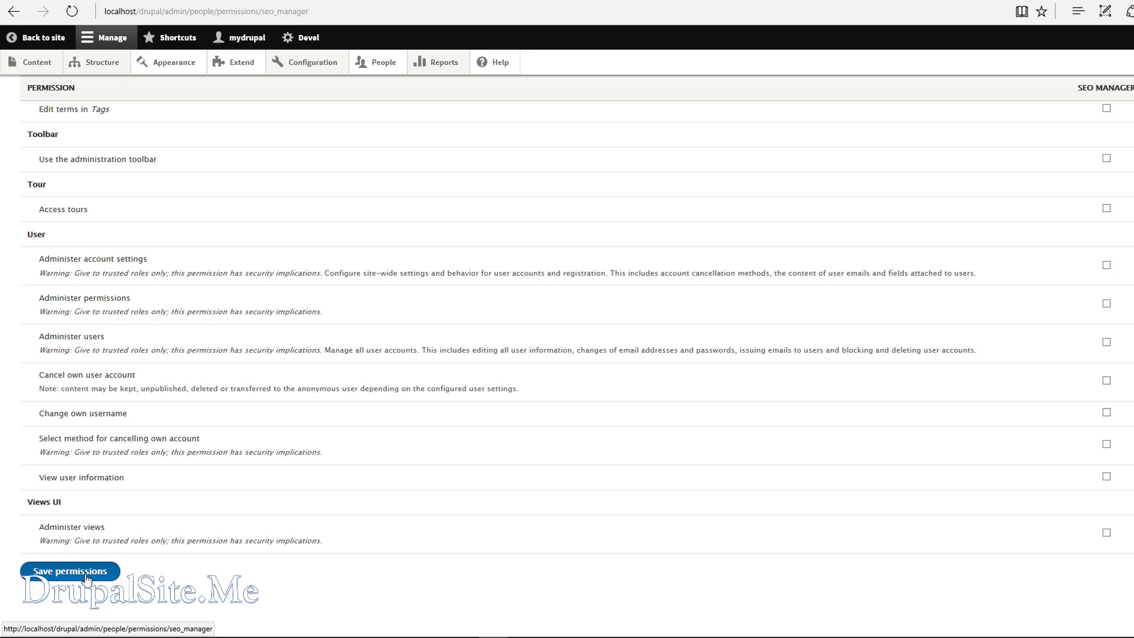
{"action": "left_click", "coordinate": [86, 579]}
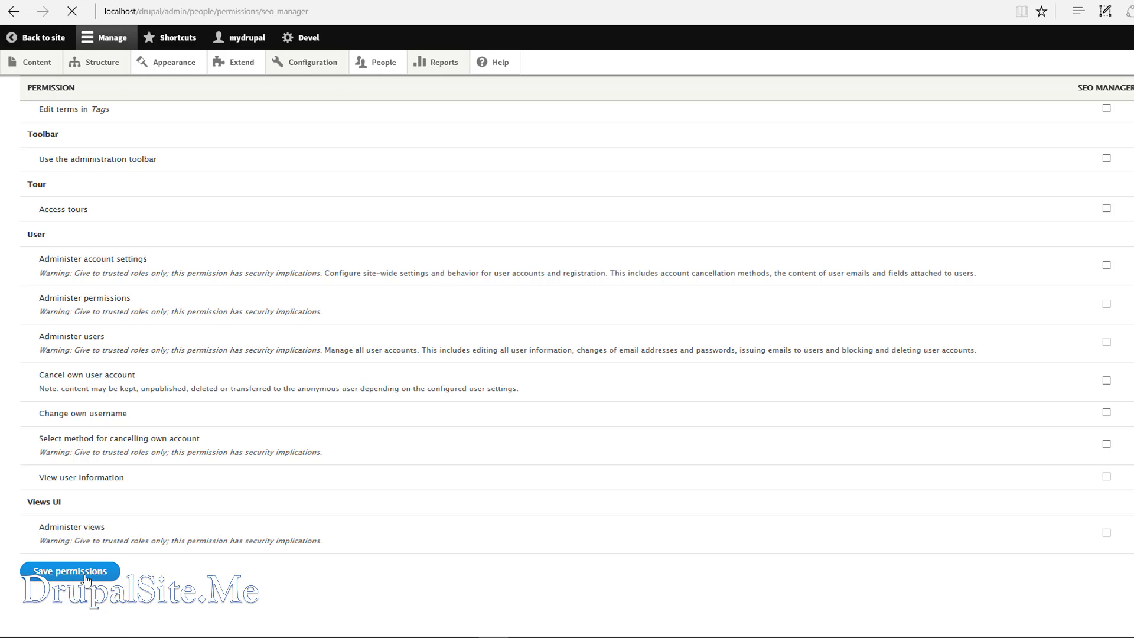